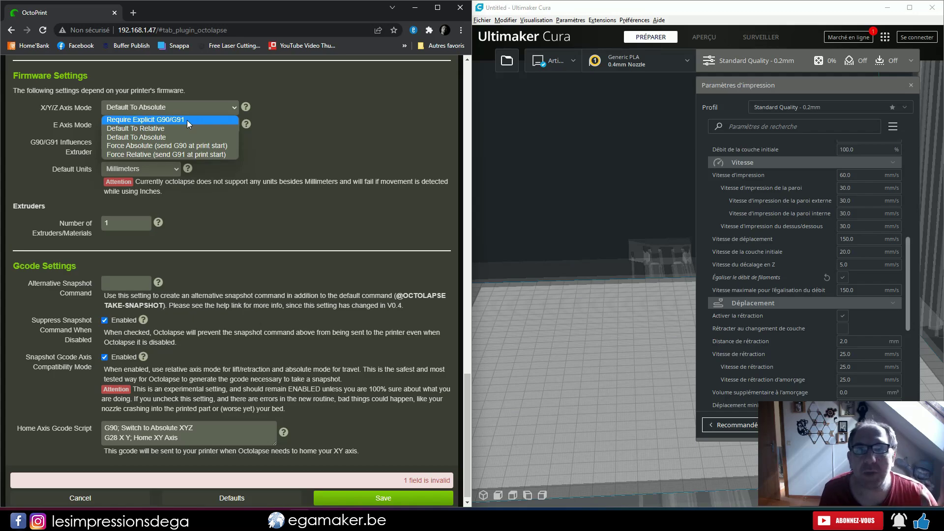
- Set the X/Y/Z axis mode to Force Absolute, E axis mode to Require Explicit M82/M83, and G90/G91 Influences Extruder to Use Octoprint Settings
click(148, 147)
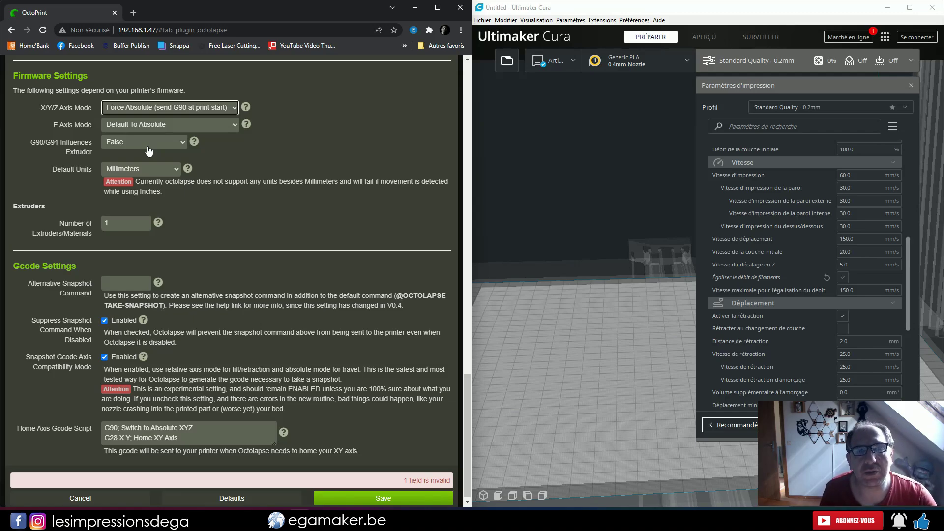
click(129, 125)
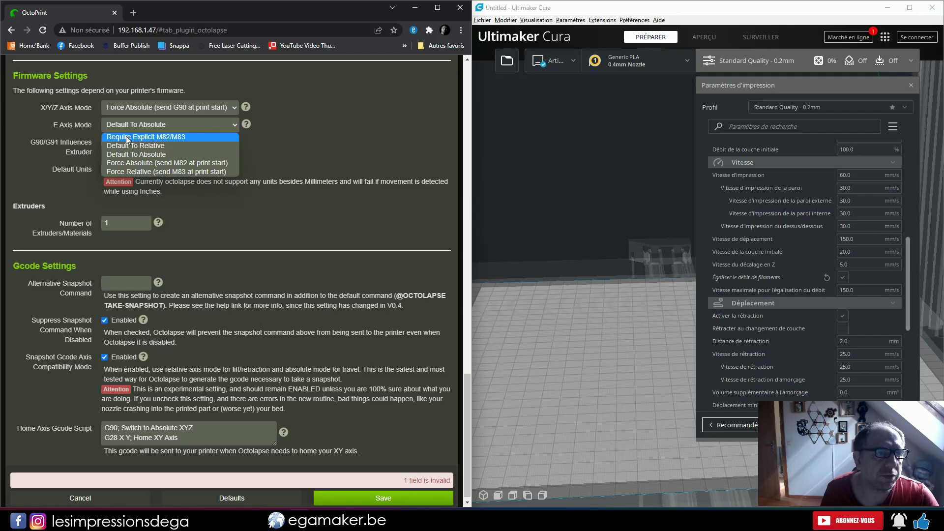
click(196, 136)
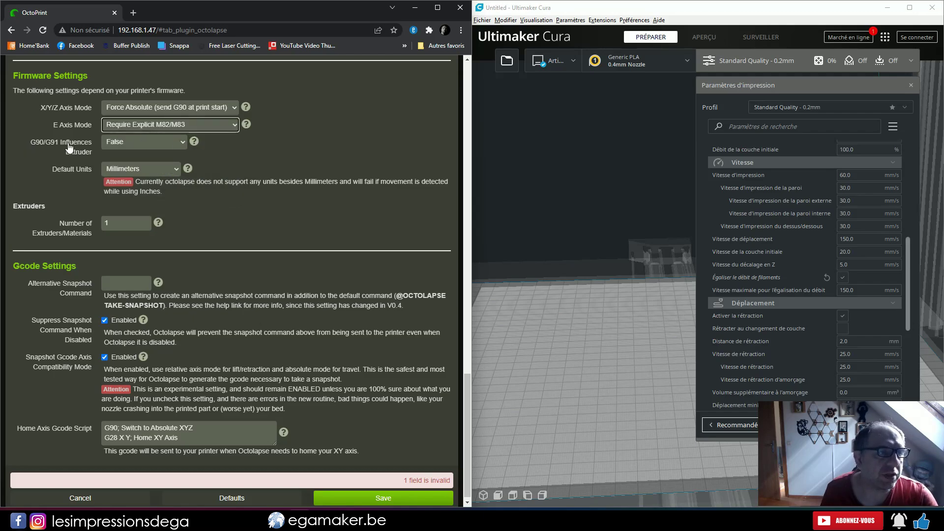
click(142, 142)
click(143, 156)
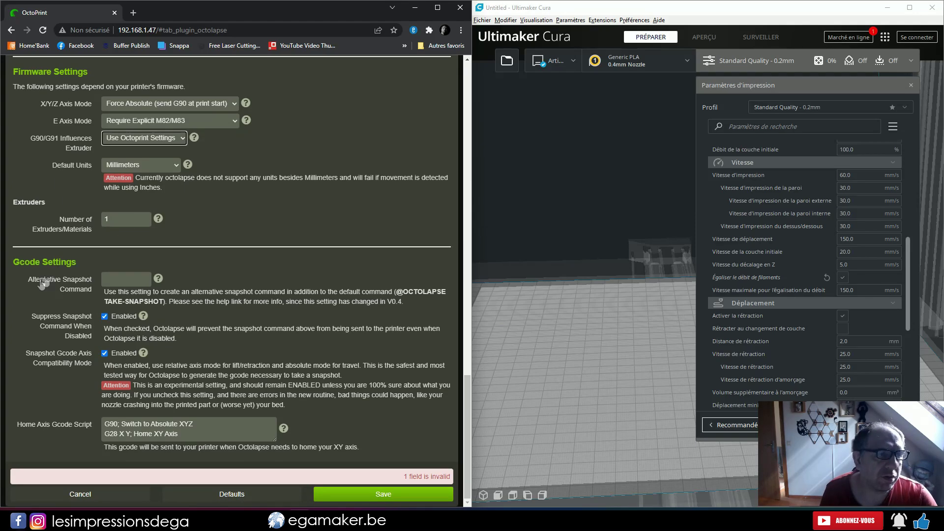
- Enter "snap" as the alternative snapshot command and save the printer profile
click(114, 280)
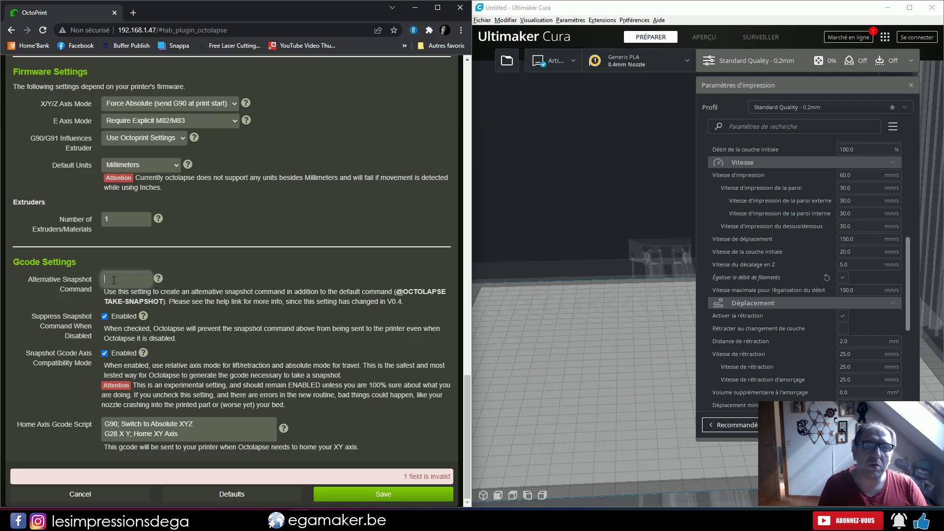
text(snap)
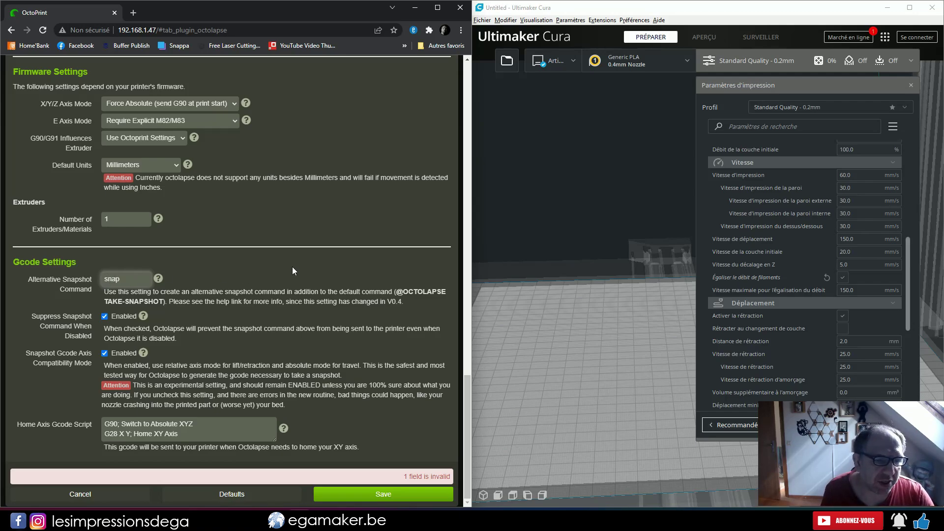
click(380, 494)
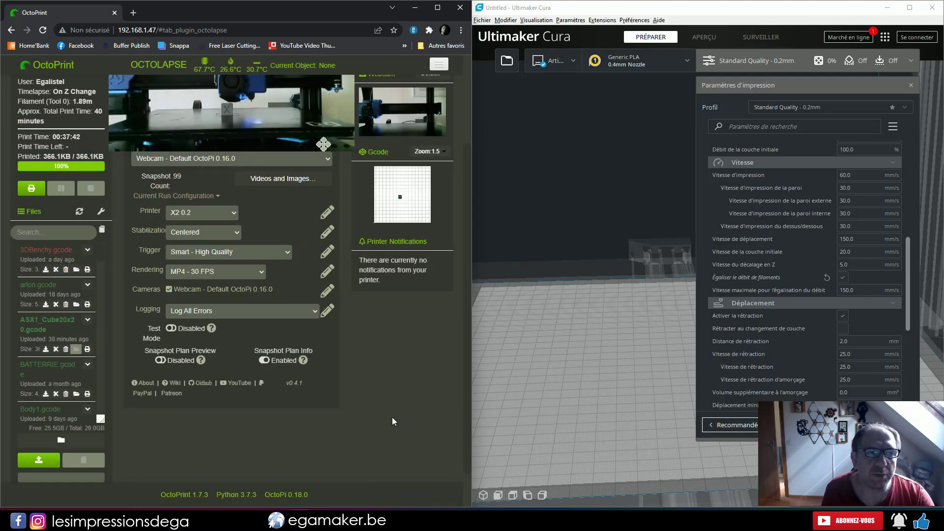
- Close Cura's print settings and maximize the OctoPrint window, keeping X2 0.2 as the Octolapse printer
click(626, 254)
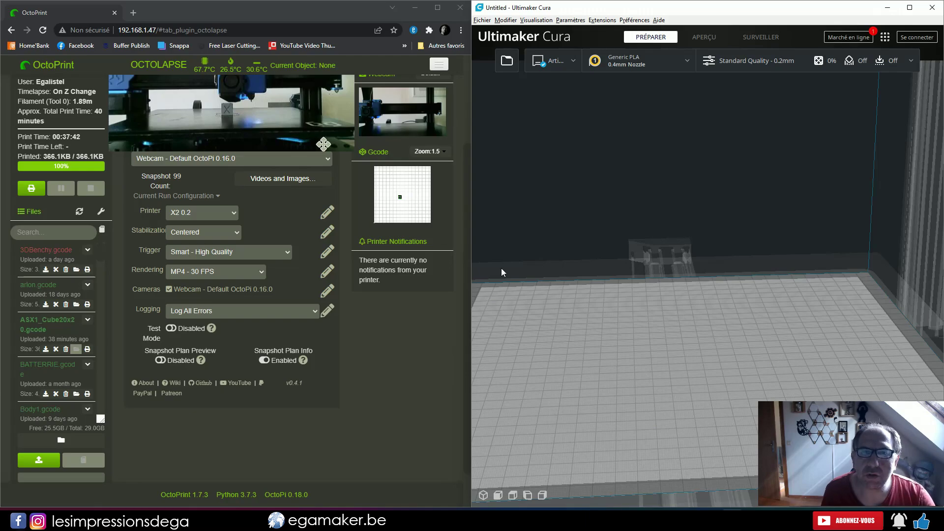
key(super+Up)
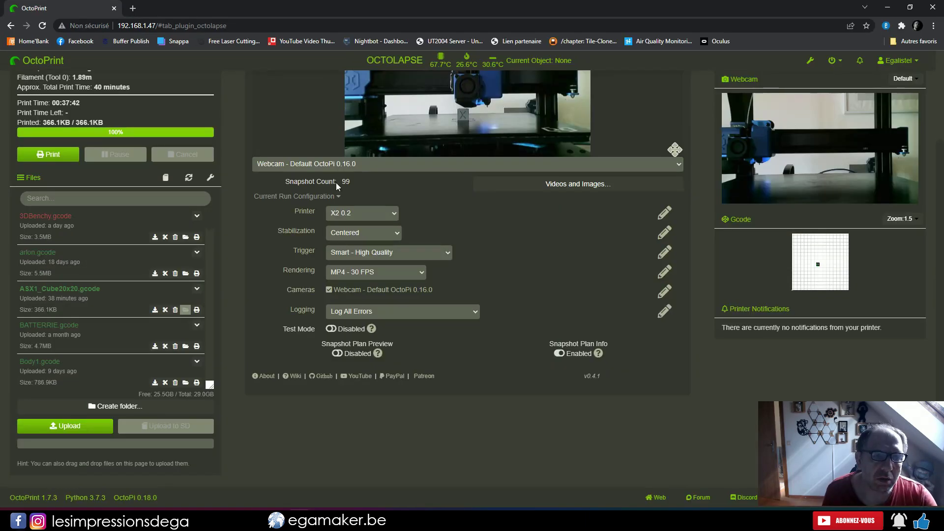
click(355, 214)
click(356, 216)
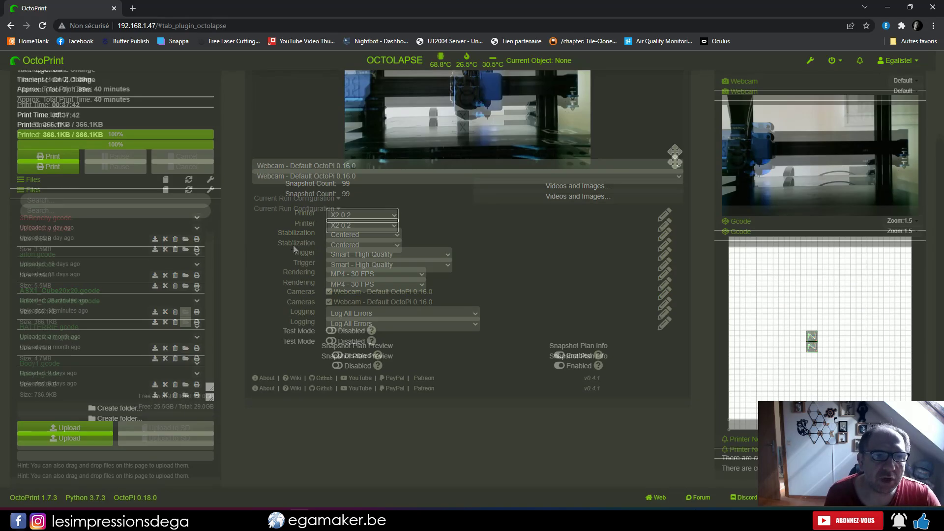
- Set the Octolapse stabilization to Animated - Orbit in the current run configuration
scroll(293, 245, up, 2)
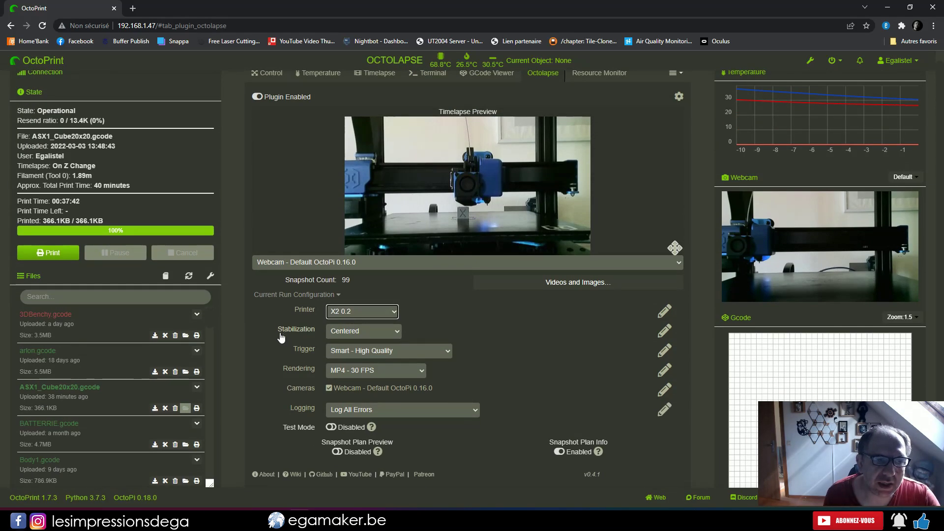
click(356, 336)
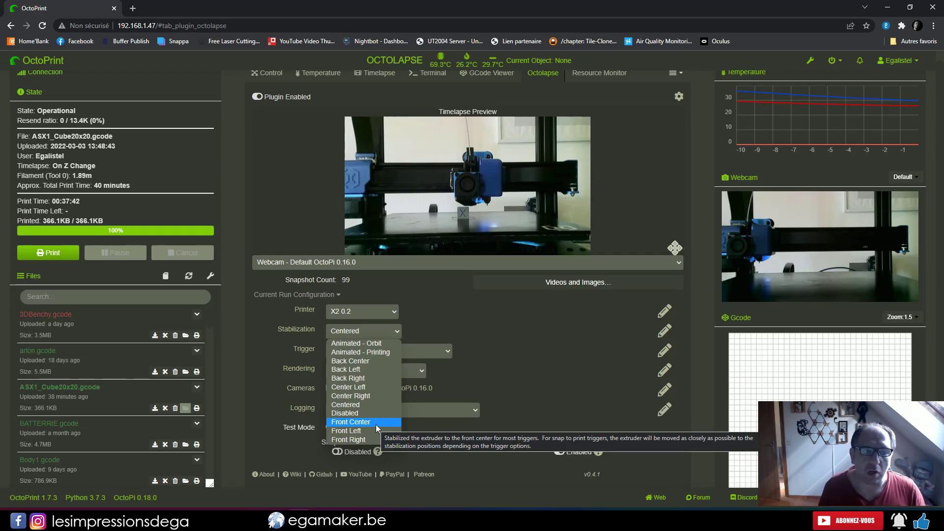
click(357, 343)
- Review the snapshot trigger options and choose Smart - High Quality
scroll(273, 308, down, 1)
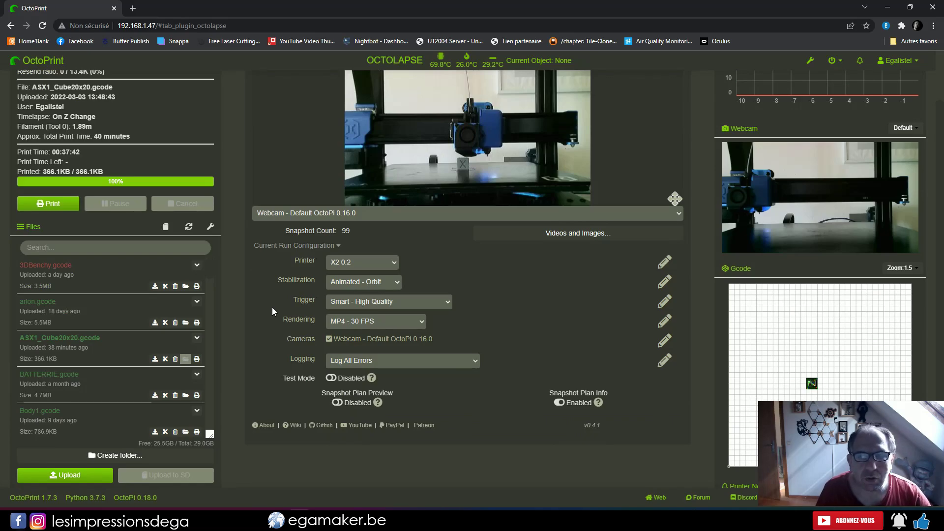
click(417, 304)
mouse_move(407, 312)
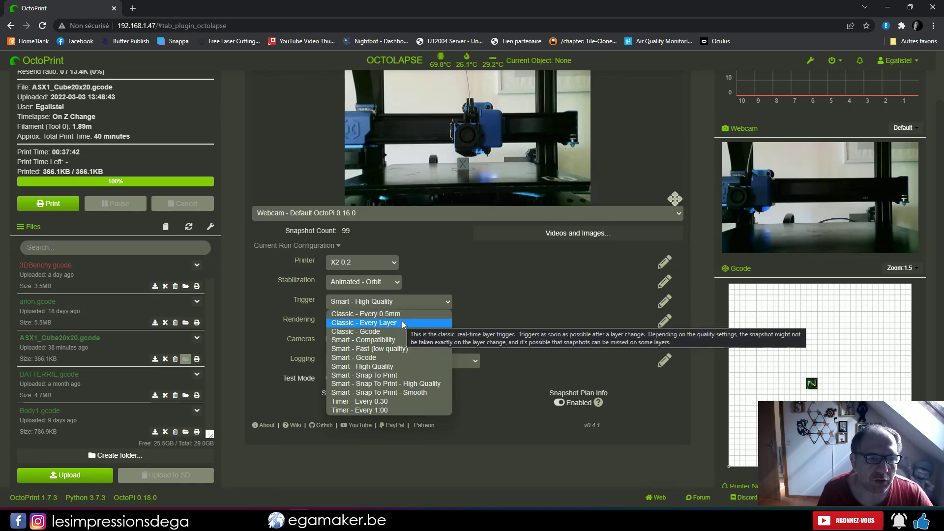
mouse_move(391, 369)
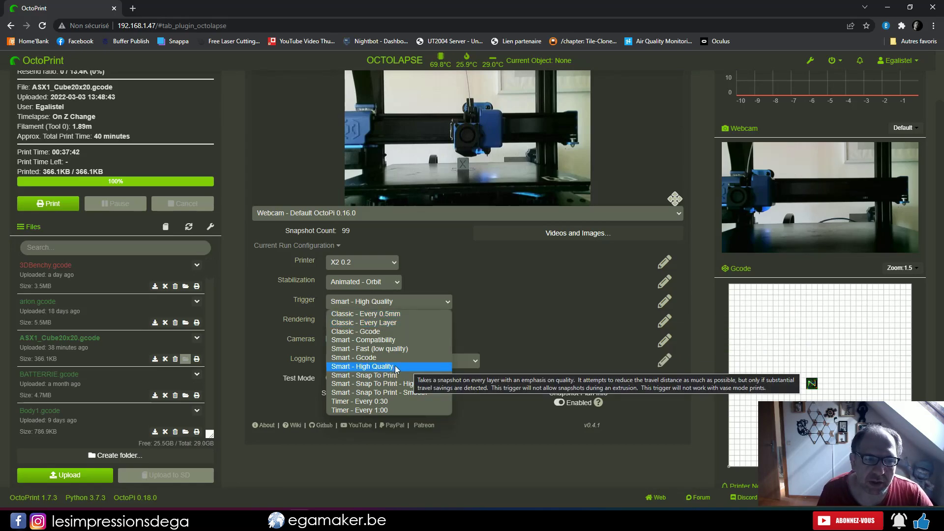
click(413, 369)
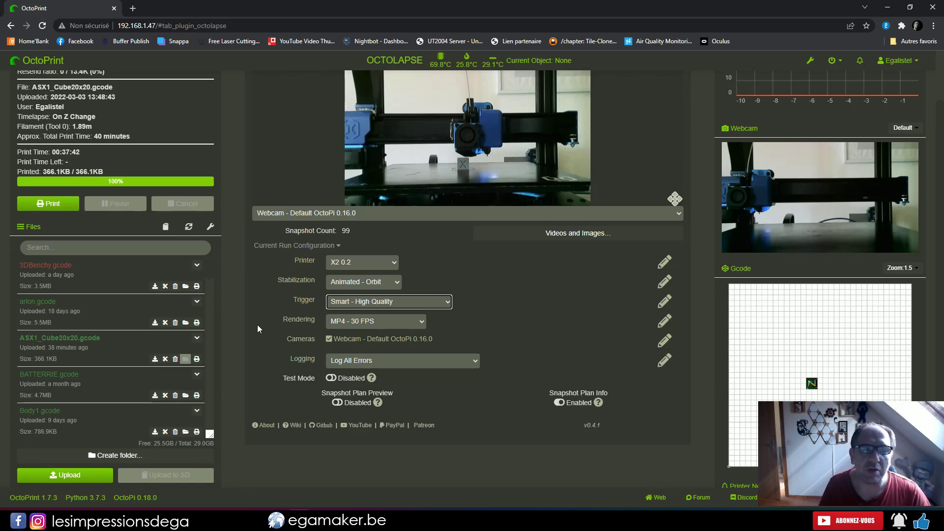
- Select the MP4 - Fixed Length - 00:05 rendering and rename its profile to "MP4 - 15Sec"
click(389, 325)
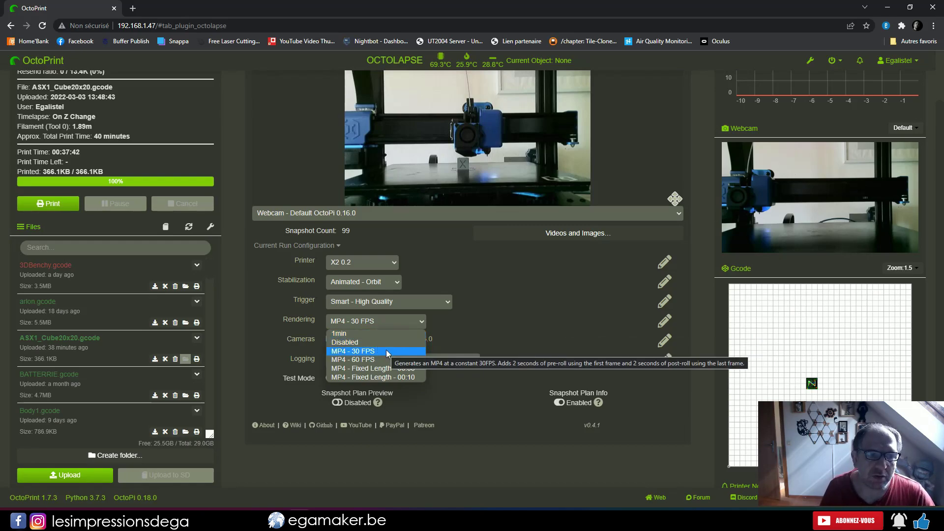
click(398, 369)
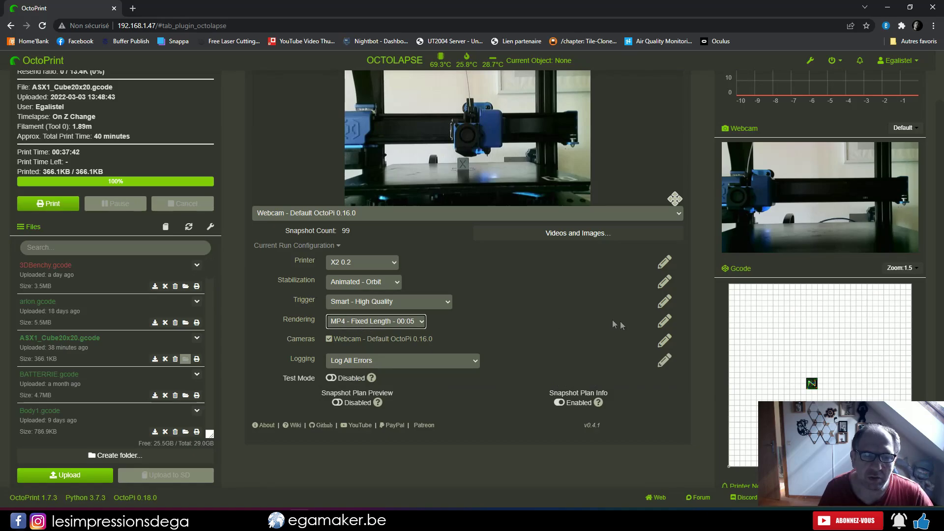
click(664, 325)
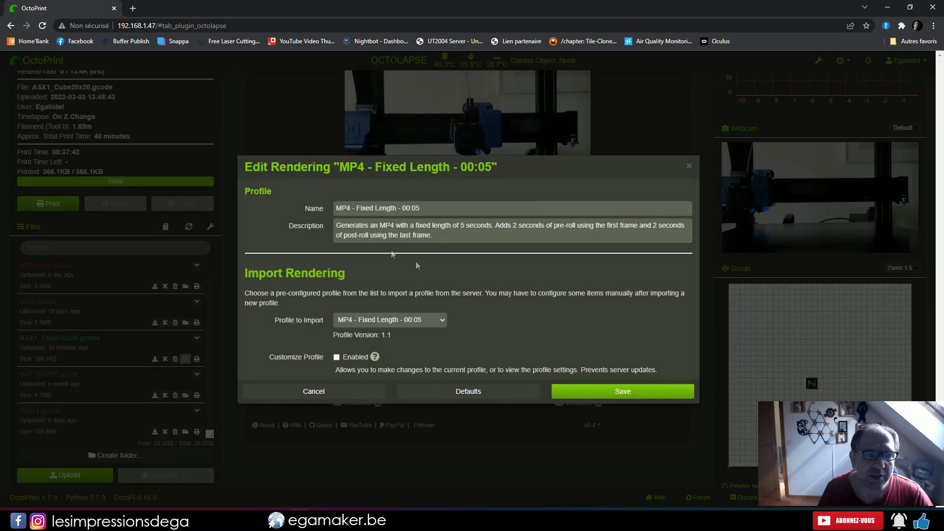
triple_click(387, 210)
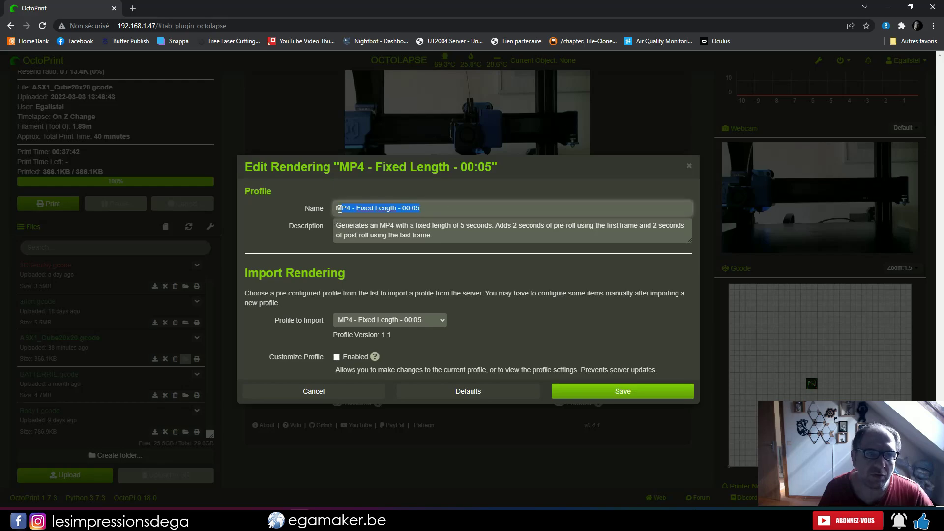
text(MP4 - 15)
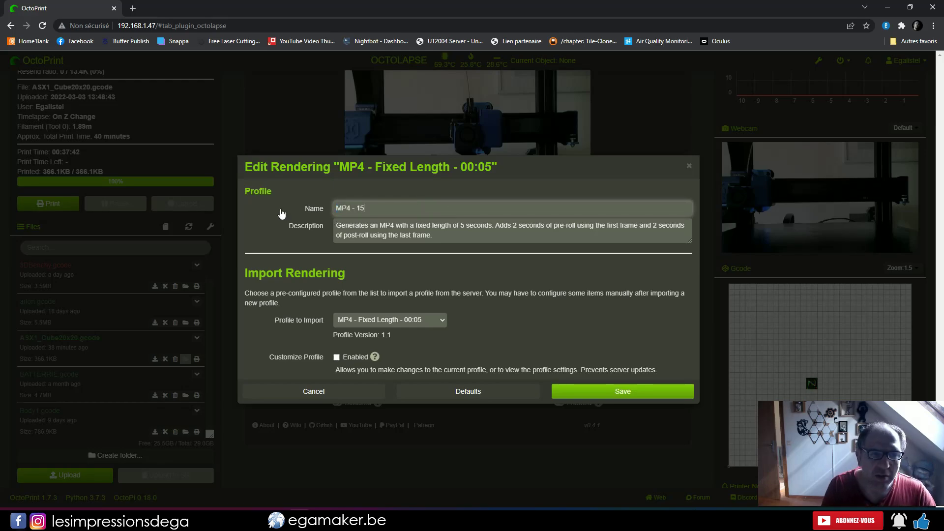
text(sec)
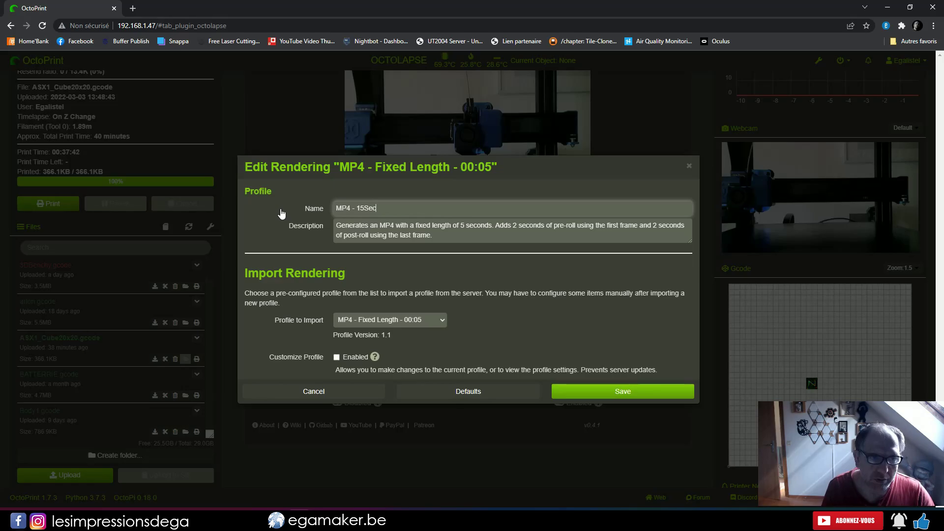
- Enable customization of the rendering profile and set its fixed run length to 15 seconds
scroll(279, 248, down, 5)
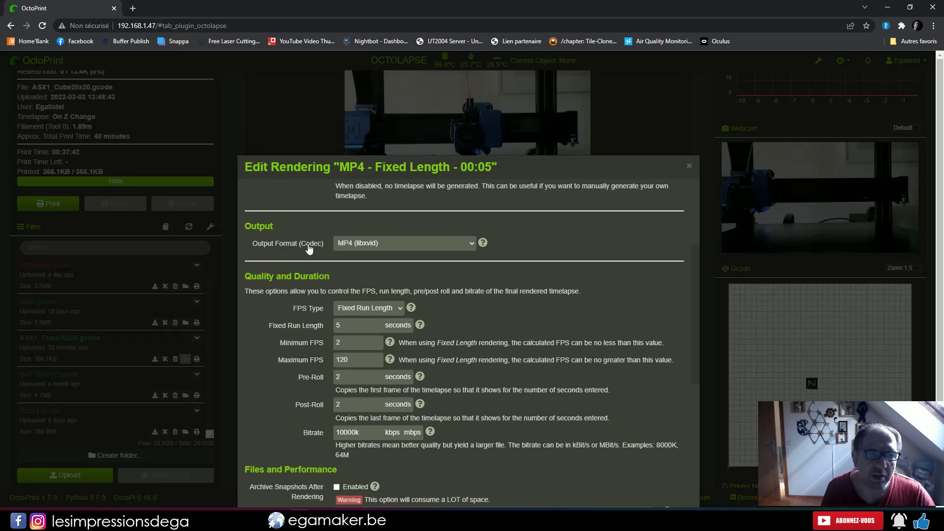
scroll(281, 295, down, 2)
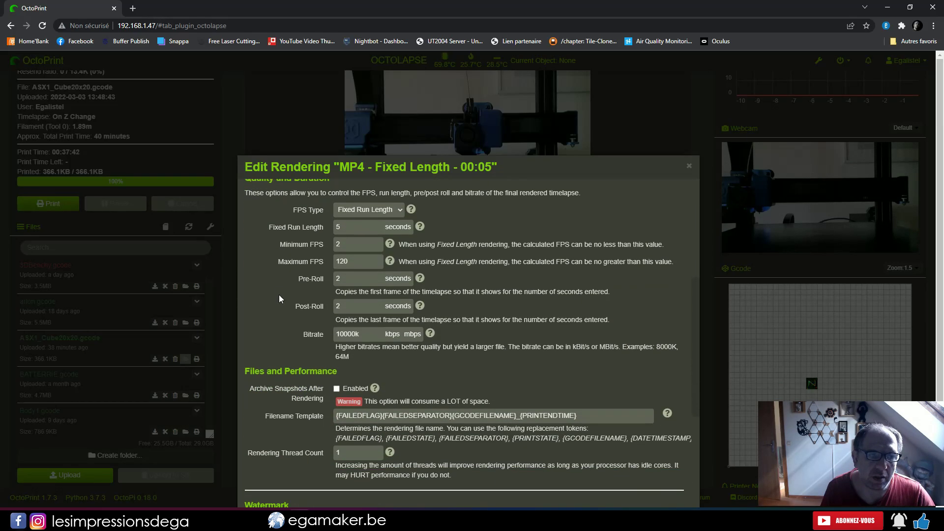
click(364, 227)
key(Left)
text(1)
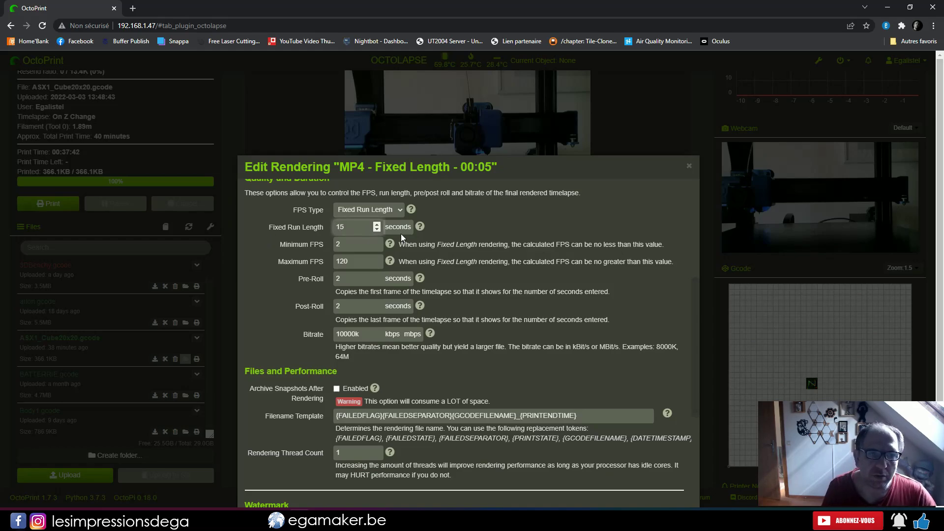
- Set both the pre-roll and the post-roll of the rendering to 1 second
scroll(295, 245, down, 1)
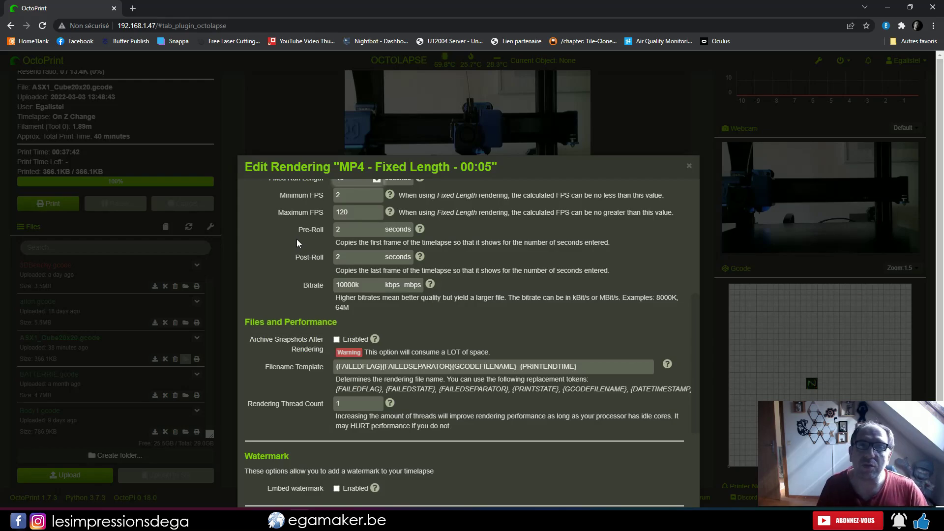
double_click(345, 229)
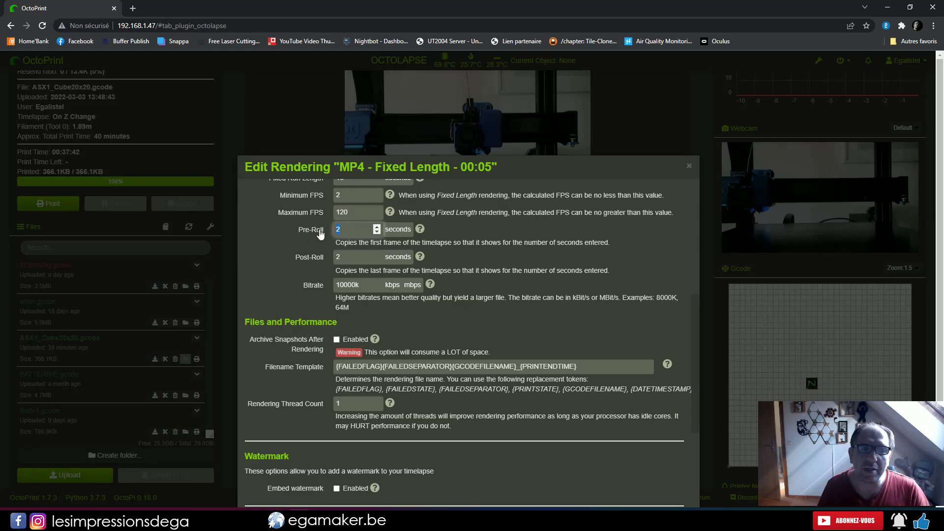
text(1)
key(Tab)
text(1)
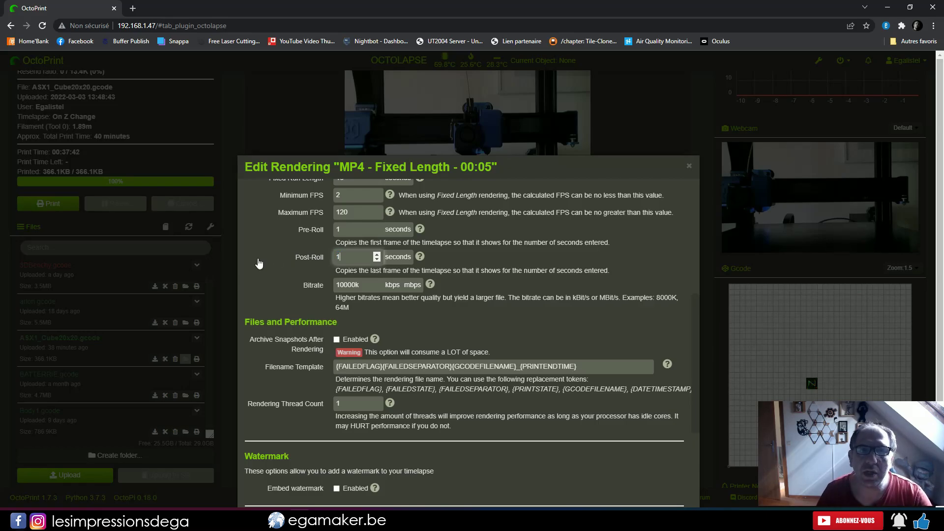
- Replace the rendering profile's description with "video 15sec" and save the profile
scroll(259, 265, down, 2)
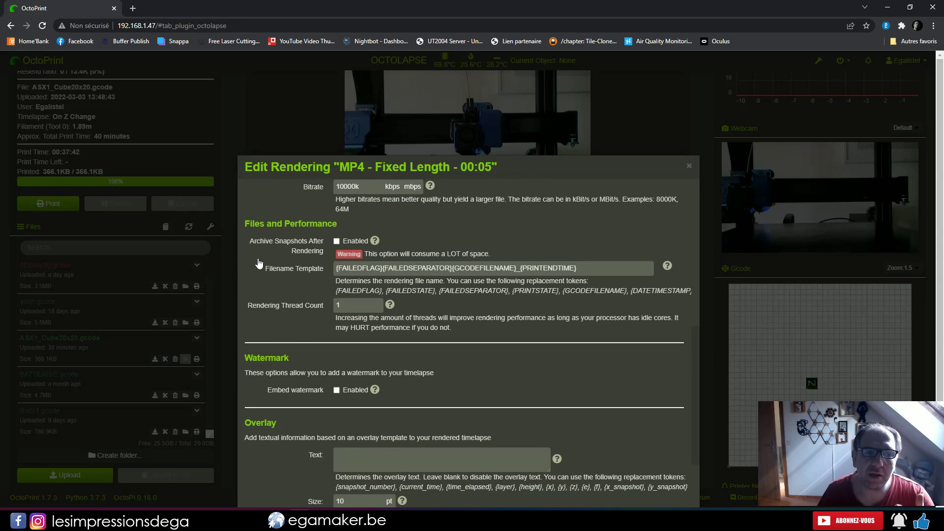
scroll(271, 232, down, 3)
scroll(272, 234, up, 7)
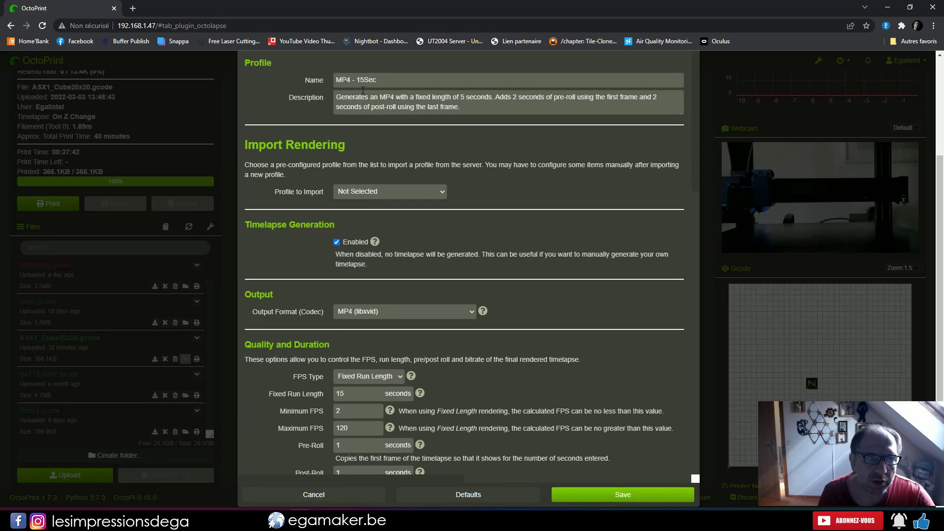
drag(439, 108, 260, 90)
text(video 15sec)
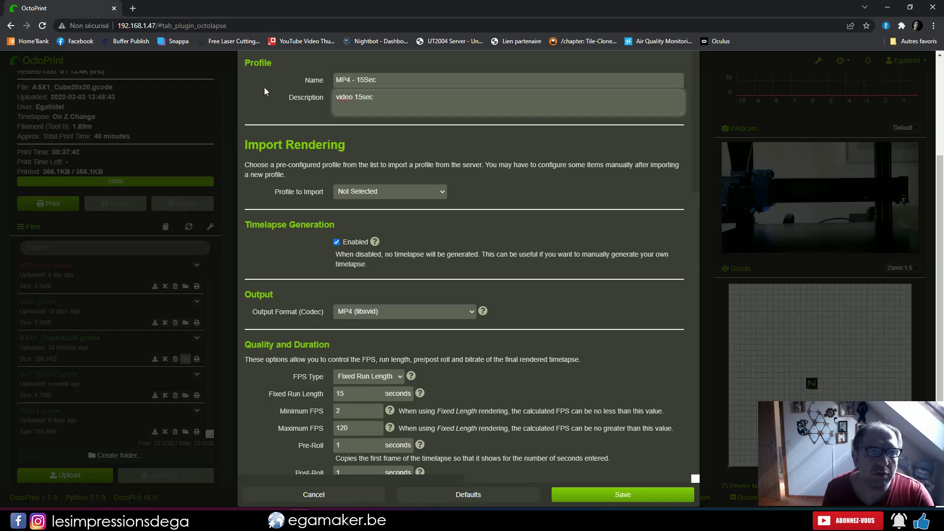
scroll(309, 201, down, 15)
click(622, 495)
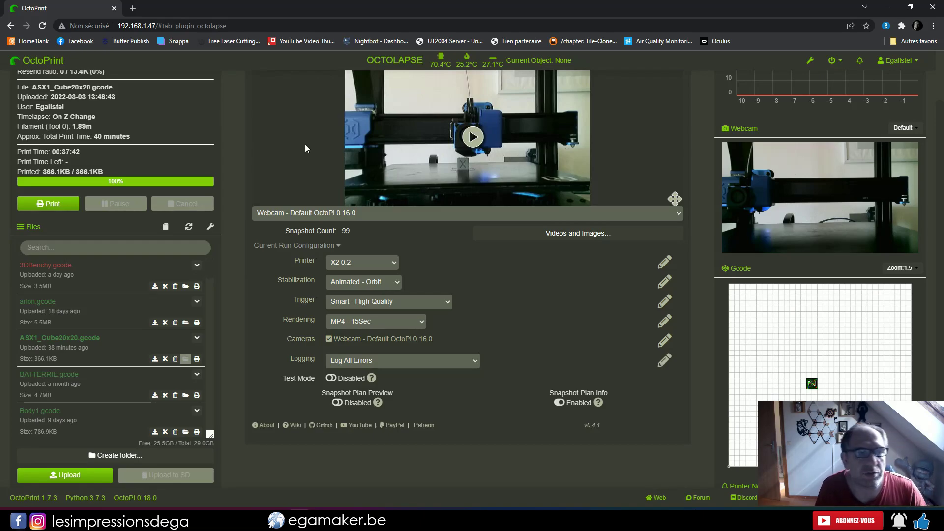
- Switch to Ultimaker Cura in a maximized window and scale the moai model uniformly to 80%
key(alt+Tab)
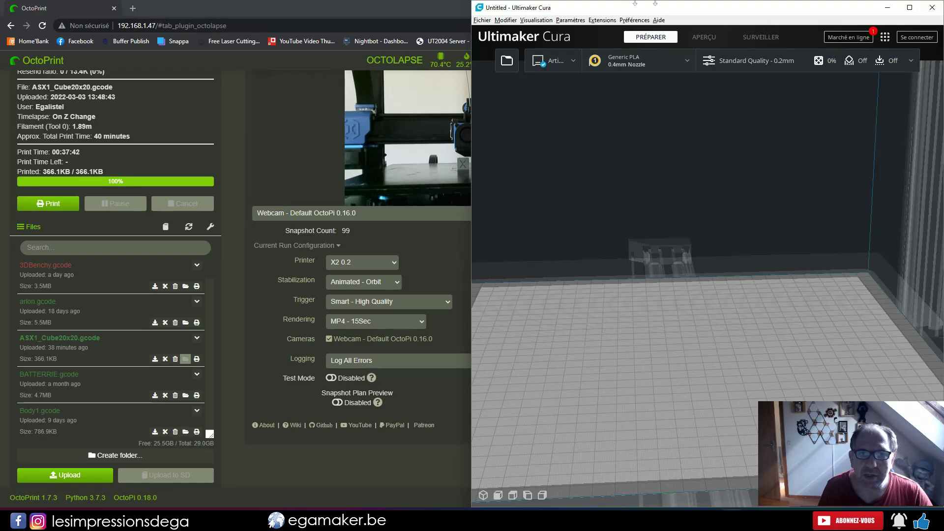
double_click(681, 6)
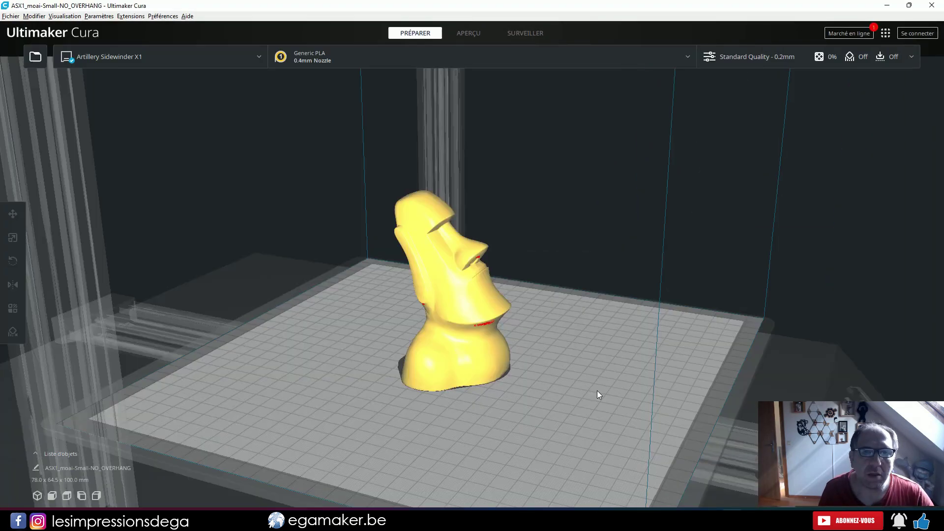
right_drag(598, 391, 579, 373)
click(452, 312)
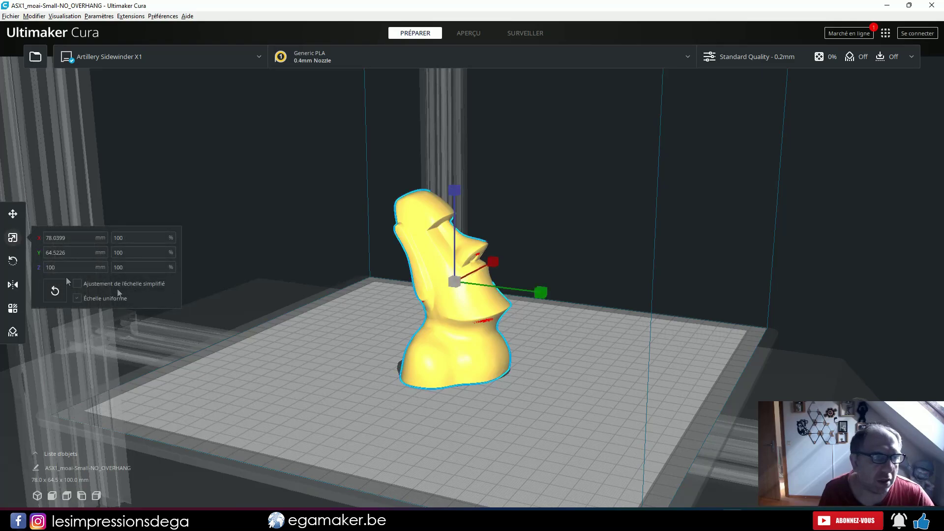
click(14, 239)
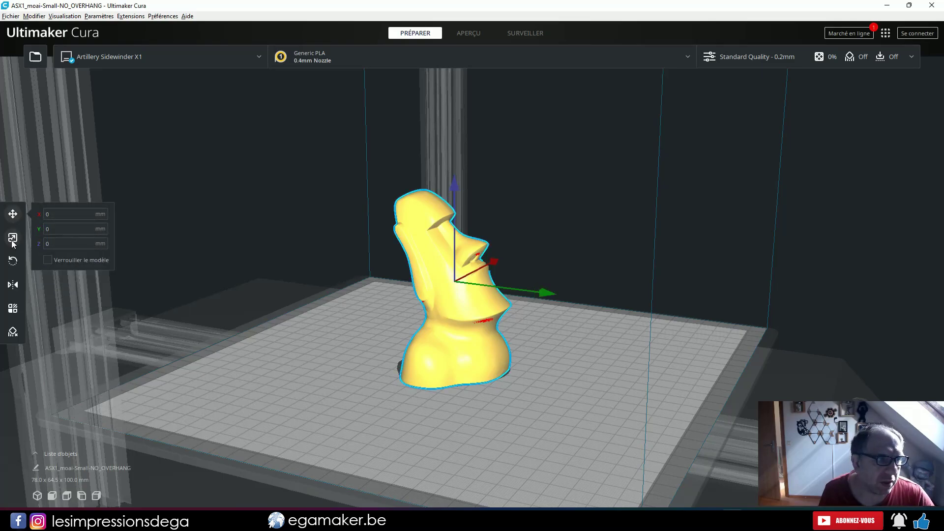
click(14, 239)
text(80)
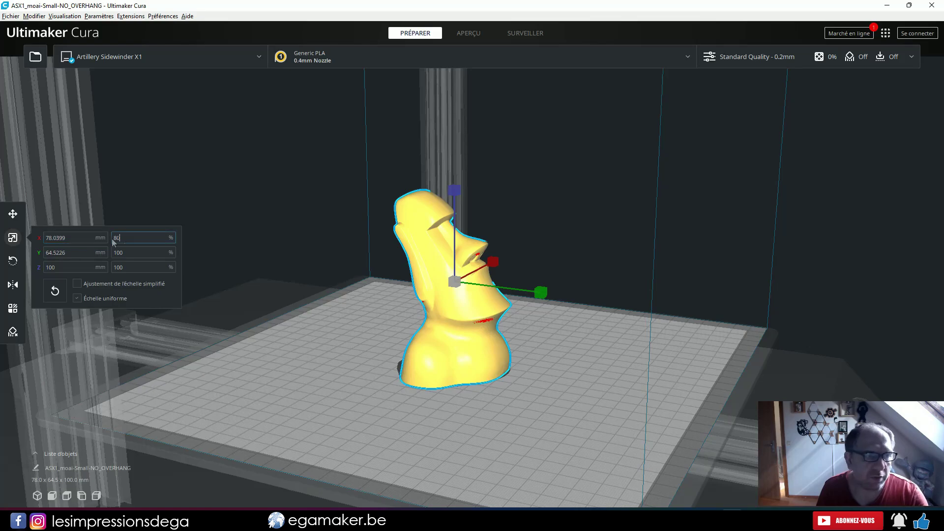
key(Return)
right_drag(423, 348, 589, 359)
scroll(590, 358, up, 3)
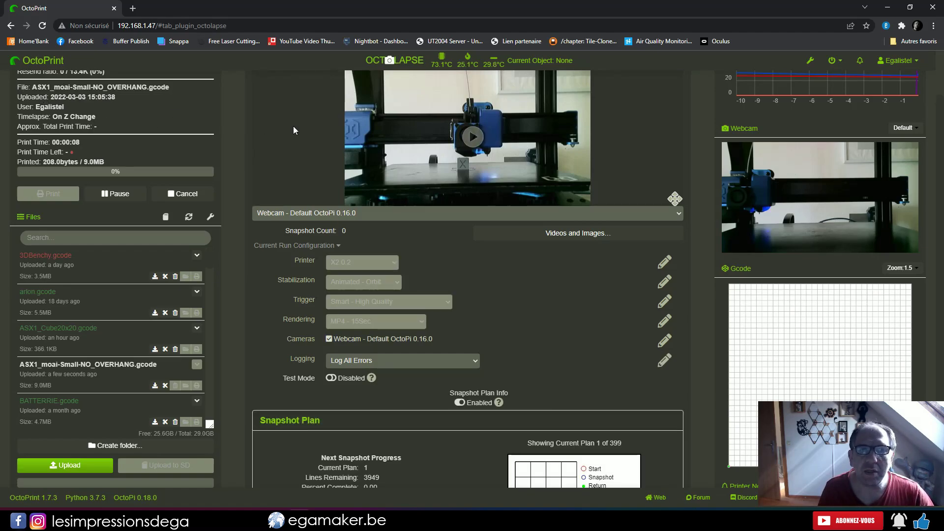
- Set the rendering profile of the current Octolapse run configuration to MP4 - 30 FPS
scroll(278, 162, up, 1)
scroll(278, 162, up, 1)
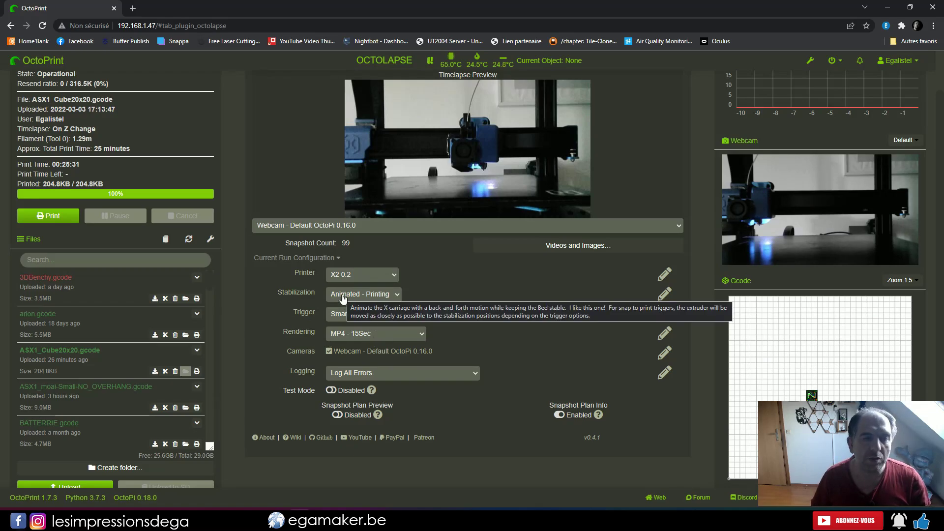
click(381, 335)
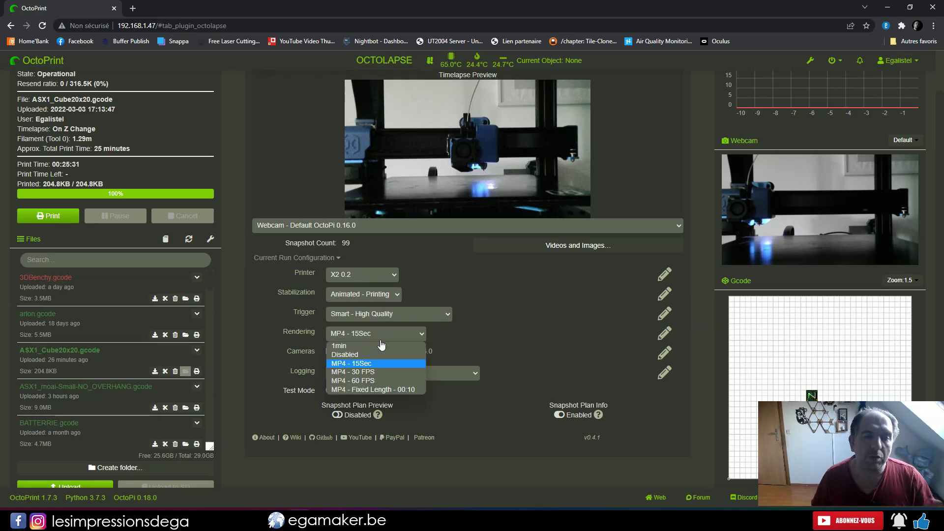
click(391, 373)
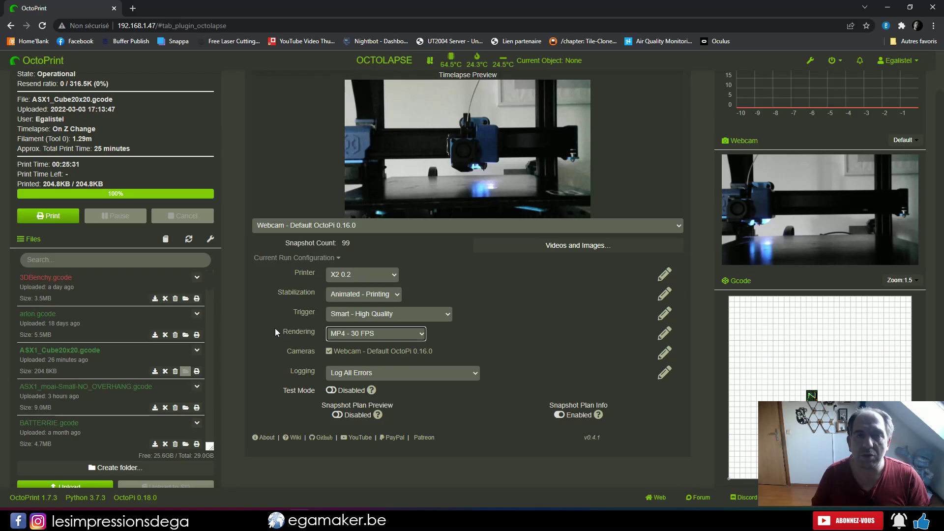
click(384, 60)
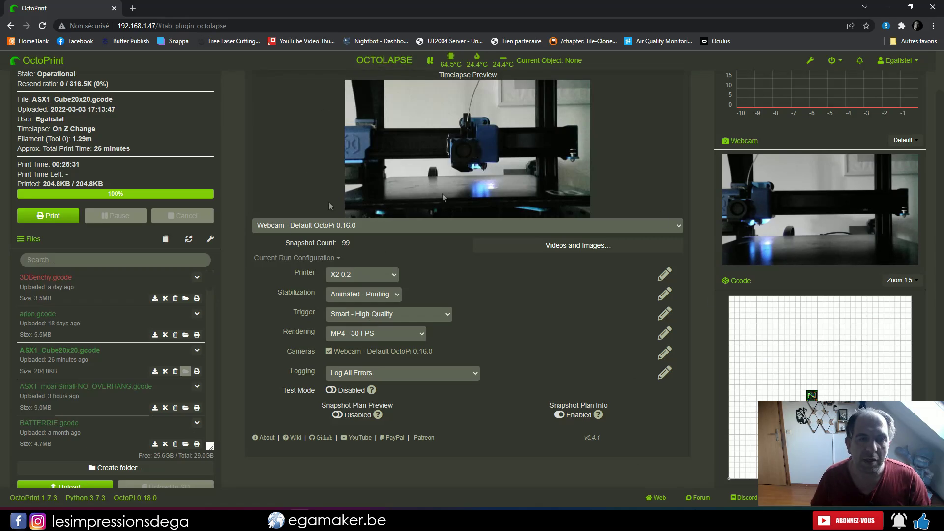
- Enable Octolapse's test mode for the next print
scroll(305, 357, down, 1)
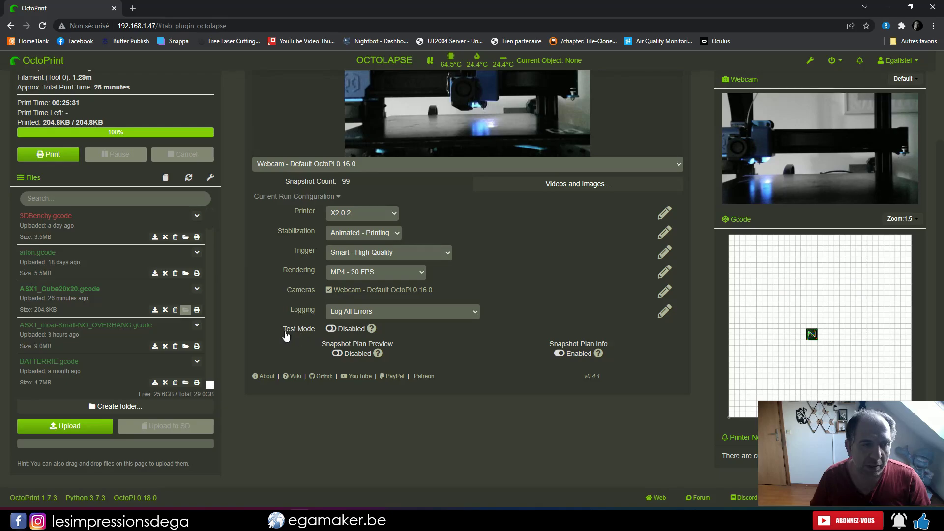
click(301, 332)
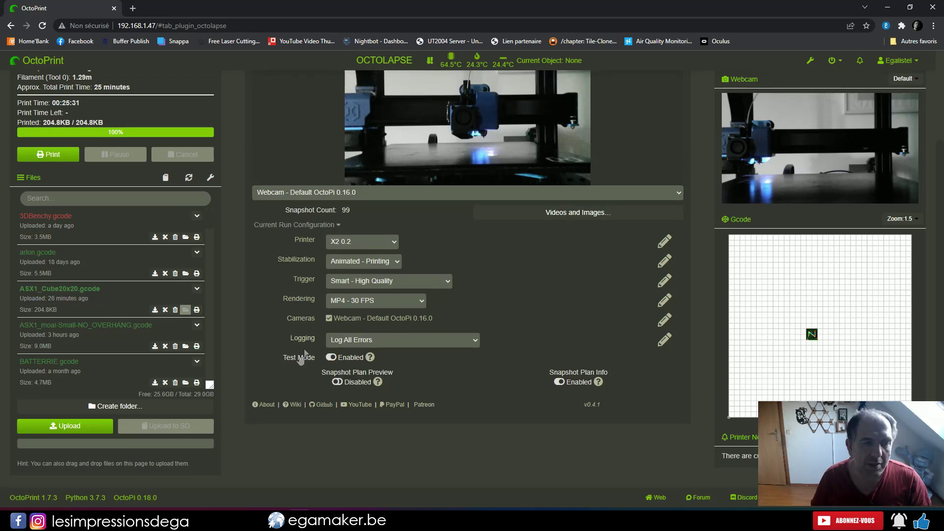
scroll(299, 355, up, 2)
scroll(292, 364, down, 2)
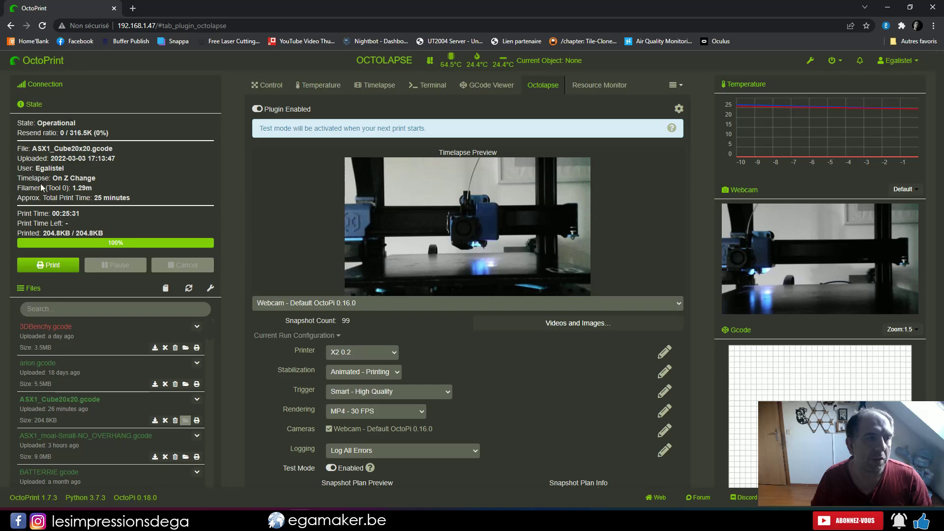
- Start the print of ASX1_Cube20x20.gcode, enlarge the webcam view to watch it, and open the printer controls
scroll(2, 216, down, 1)
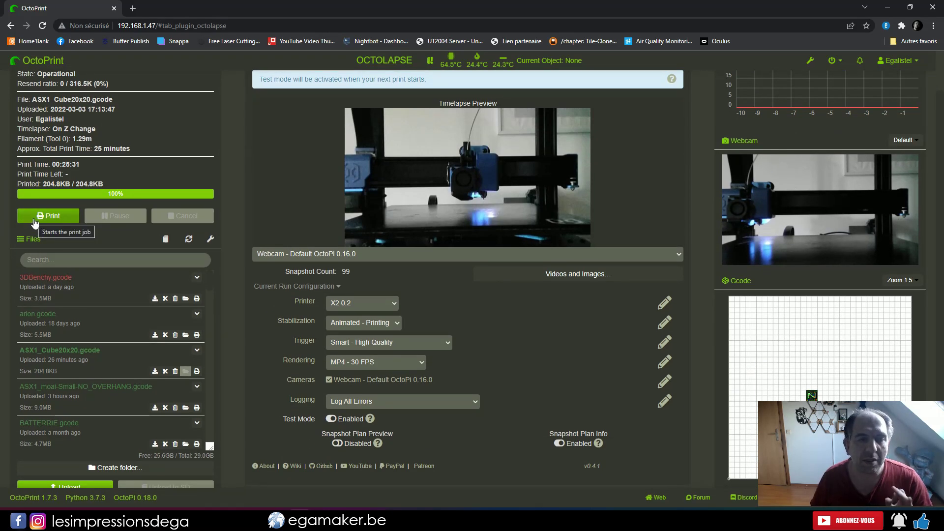
click(35, 221)
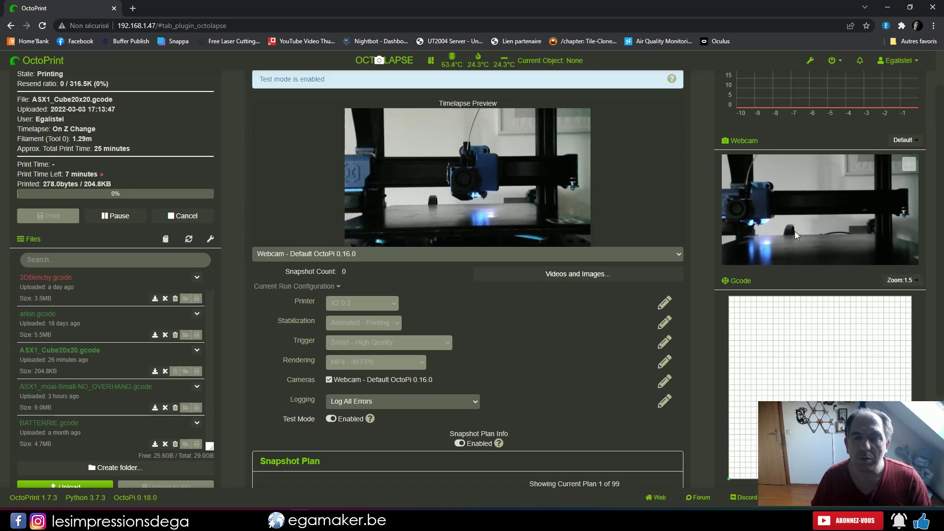
click(909, 164)
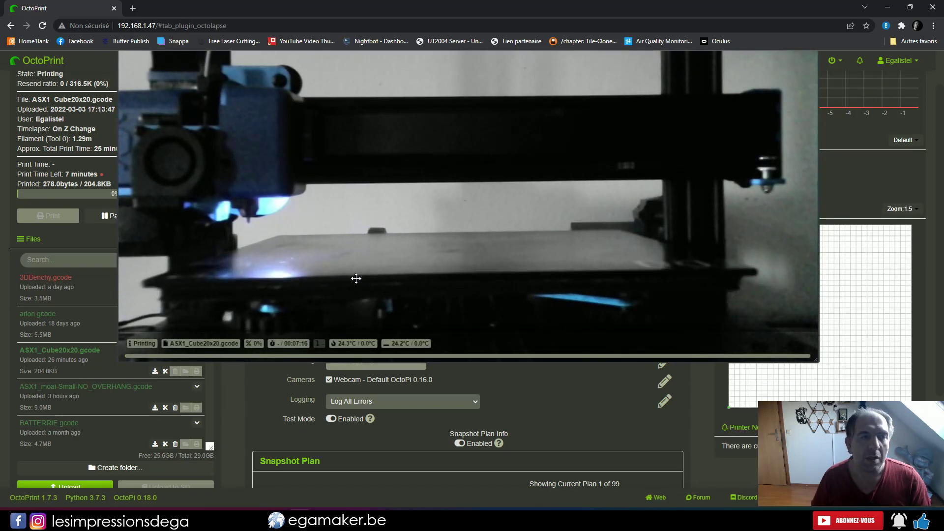
click(576, 190)
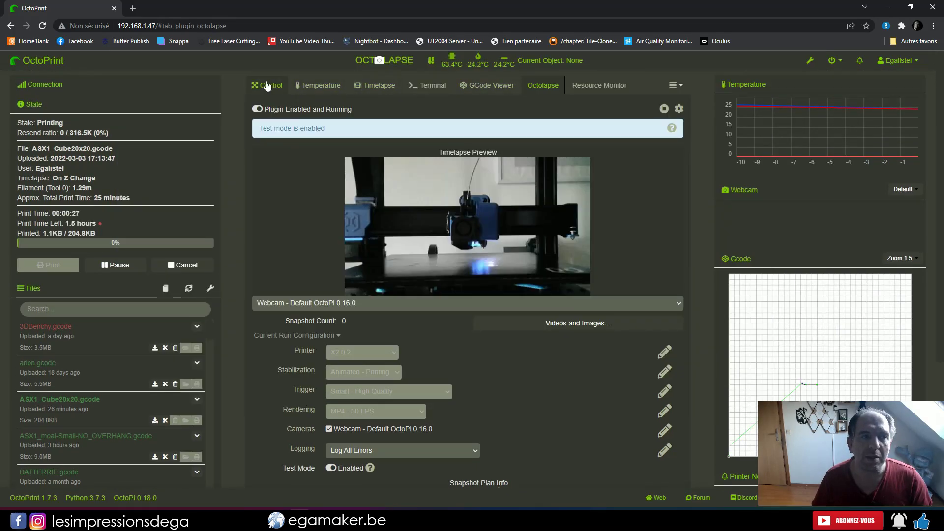
click(267, 85)
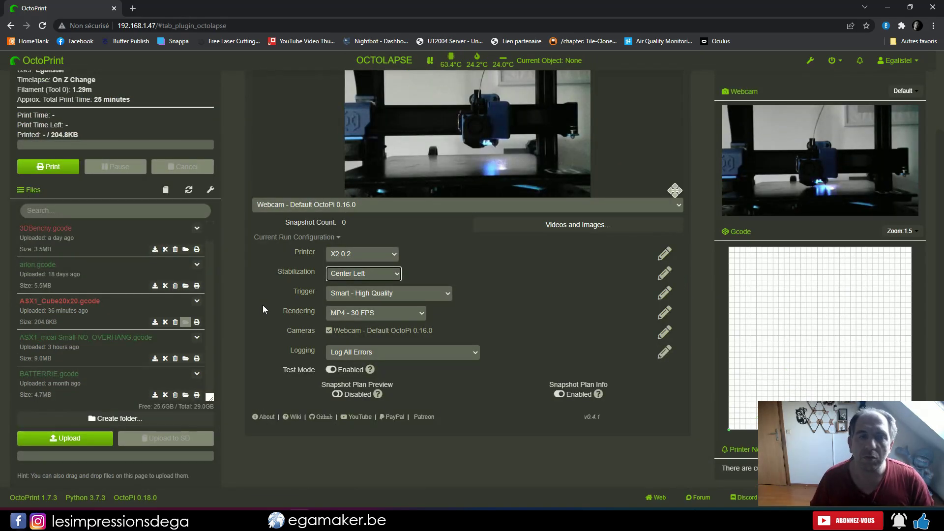
scroll(263, 305, up, 1)
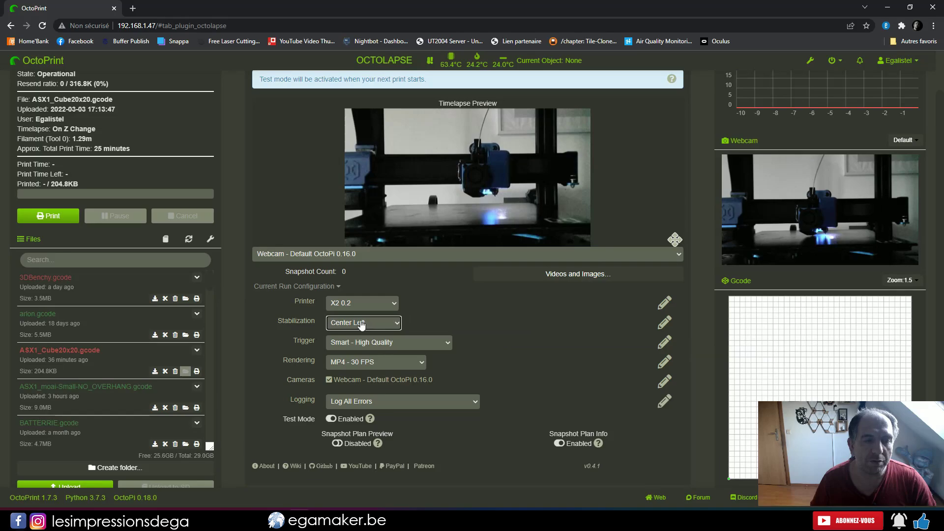
scroll(290, 347, down, 1)
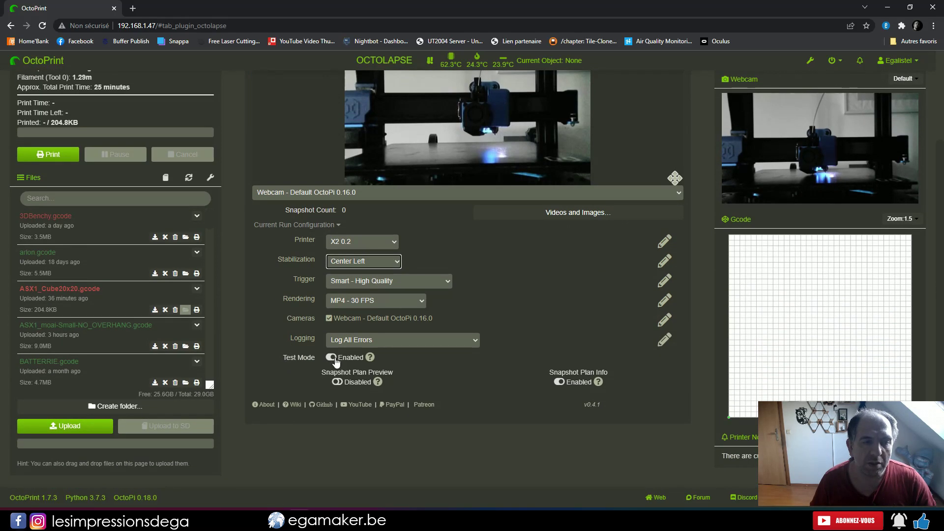